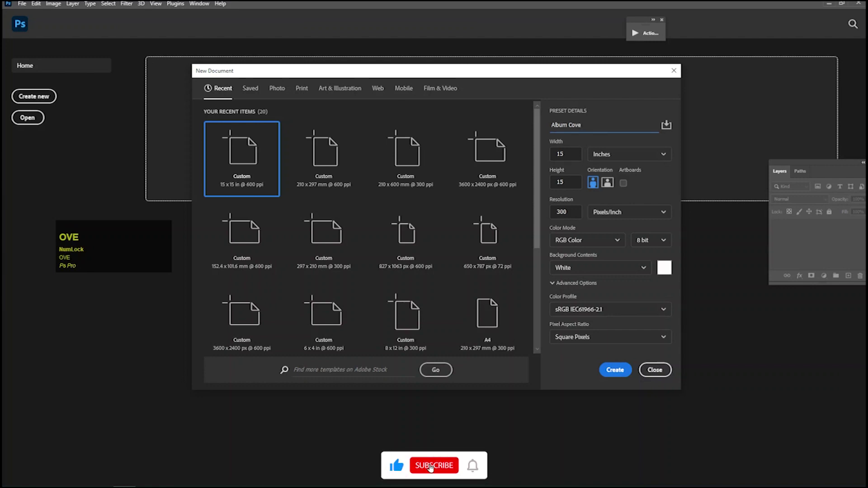
Create a new 15 × 15 inch, 300 ppi document named Album Cover and add an empty layer
text(r)
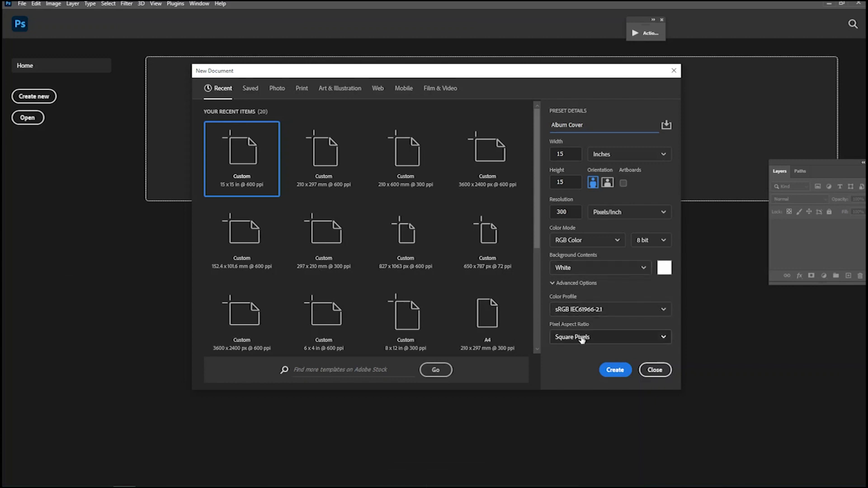
click(615, 370)
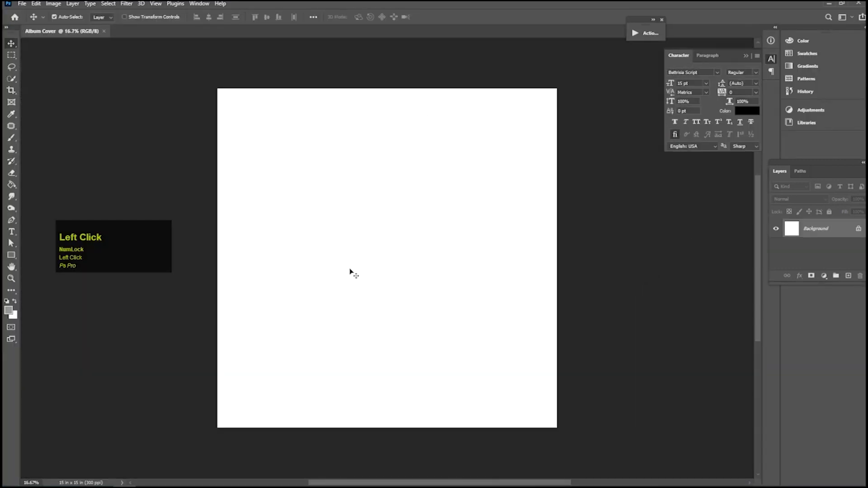
click(848, 276)
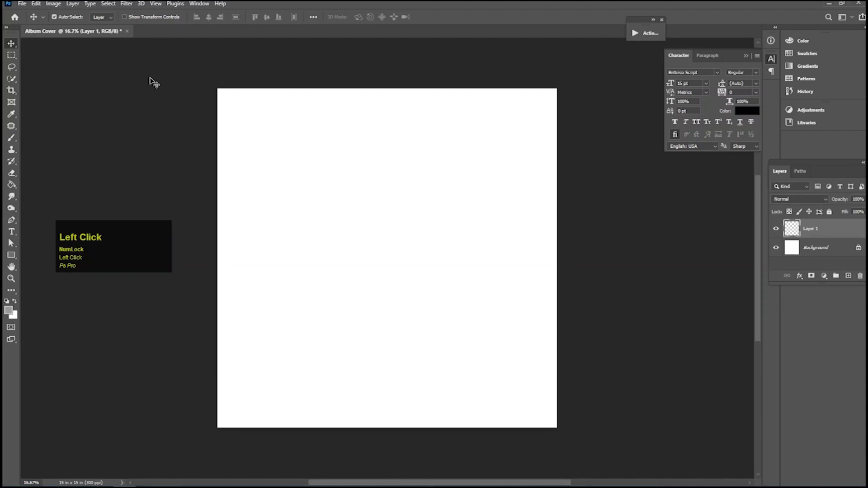
Make a large rectangular selection across the upper and middle part of the canvas and fill it with grey
click(11, 58)
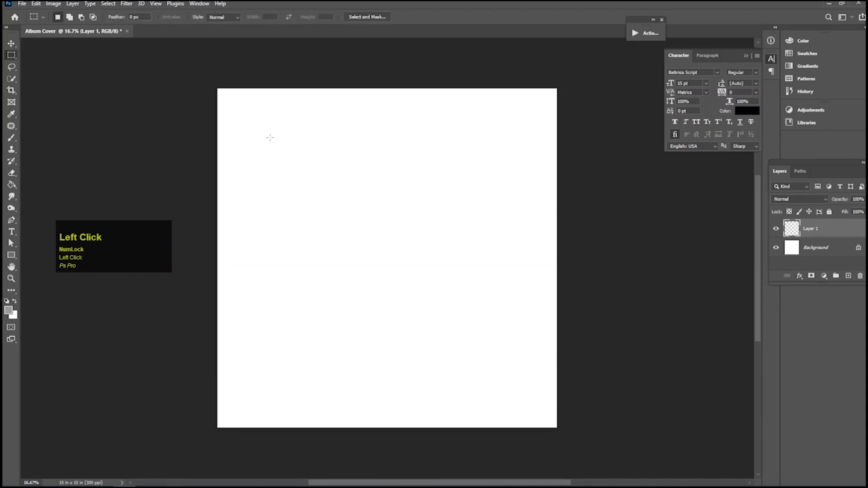
drag(256, 123, 521, 357)
click(11, 185)
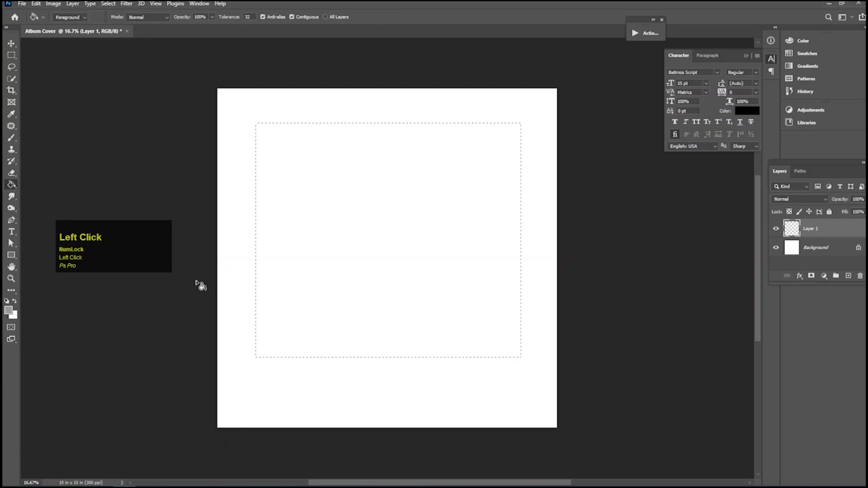
click(358, 226)
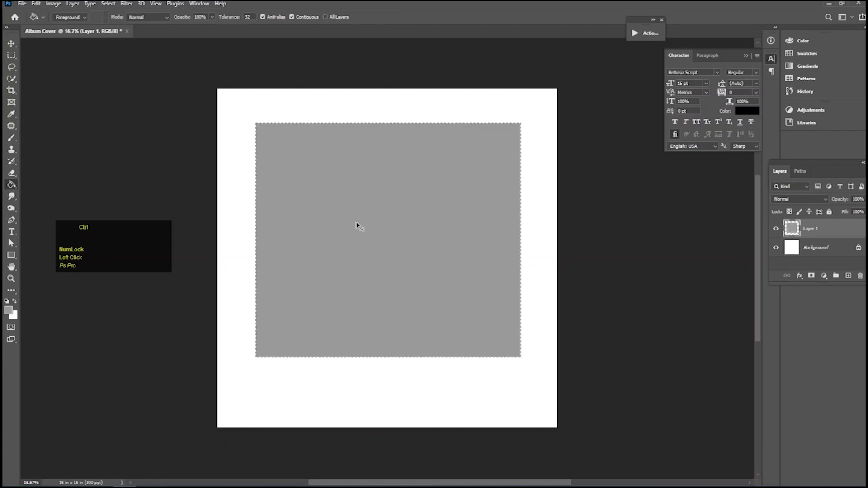
Scale the grey rectangle to about 93.5% and centre it on the canvas
key(ctrl+t)
drag(326, 163, 322, 194)
drag(253, 135, 263, 143)
drag(391, 202, 391, 207)
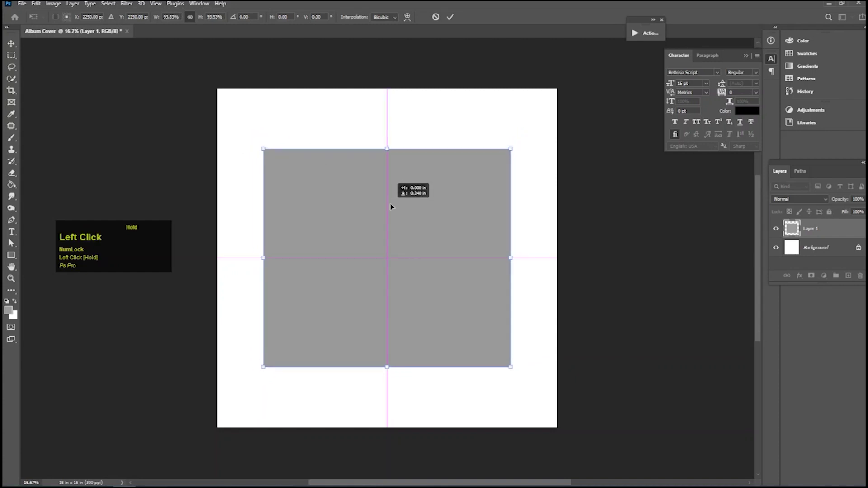
drag(391, 207, 392, 208)
double_click(420, 224)
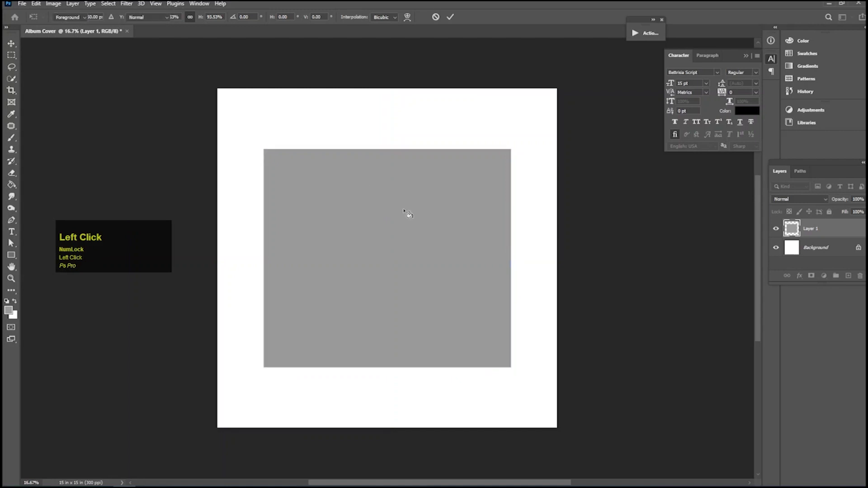
key(g)
Set the text colour of the Type tool to black
click(11, 233)
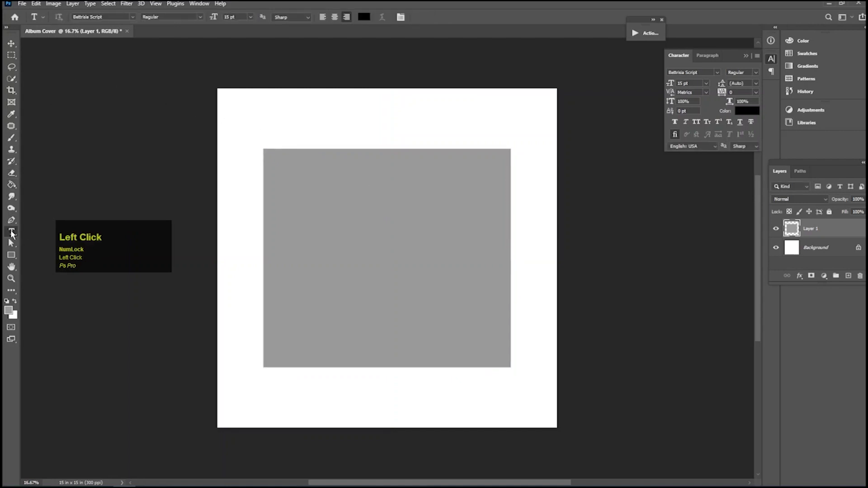
click(364, 18)
drag(101, 299, 26, 345)
drag(205, 206, 423, 209)
click(454, 222)
Add the text "MR &" in Arial Black in the white margin above the grey rectangle
drag(382, 120, 399, 130)
drag(339, 186, 364, 268)
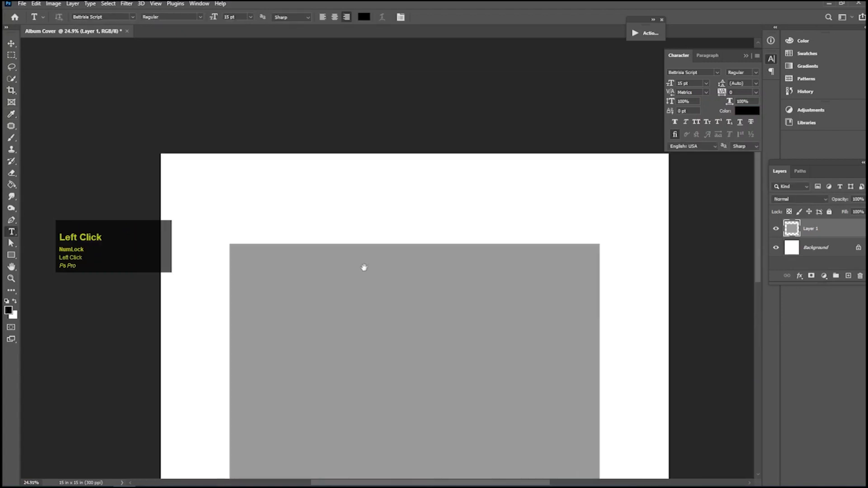
click(310, 214)
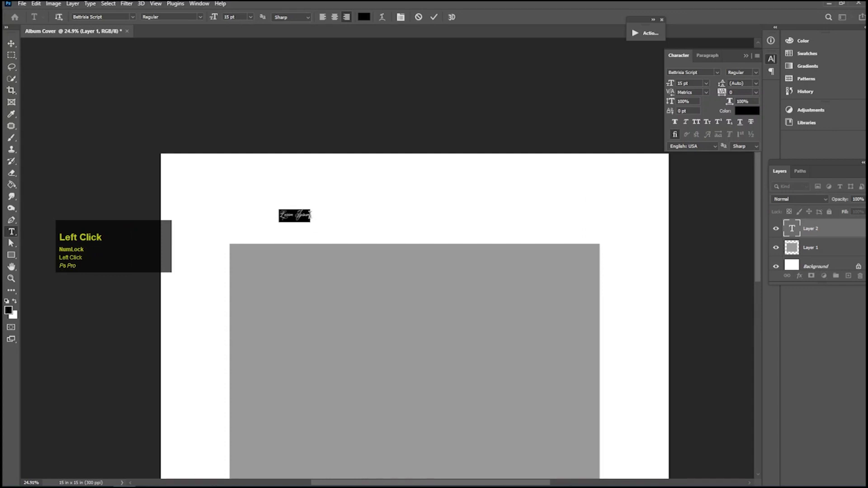
click(134, 17)
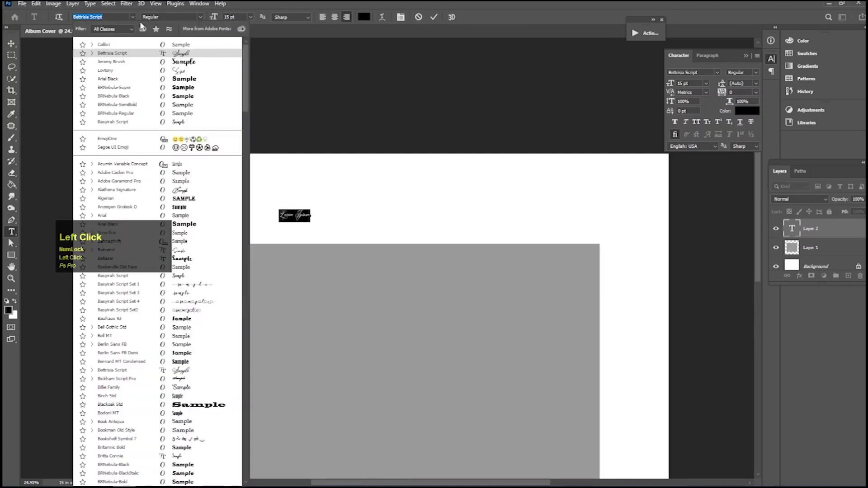
click(184, 78)
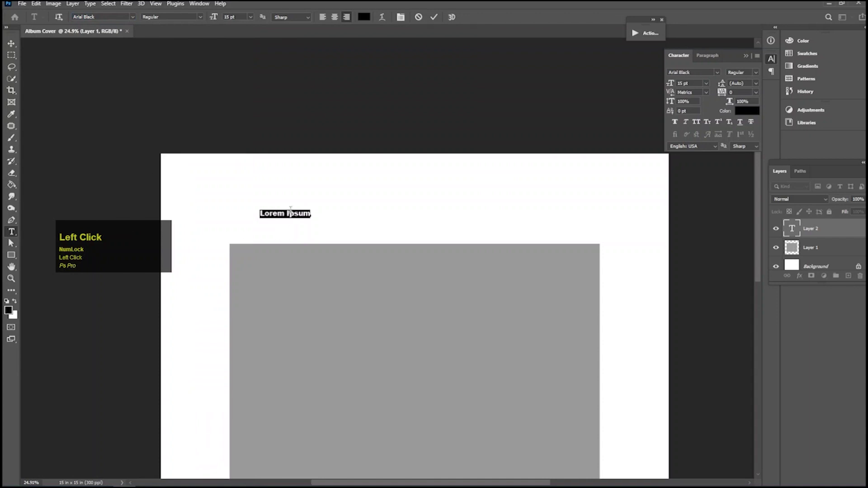
key(shift)
text(MR )
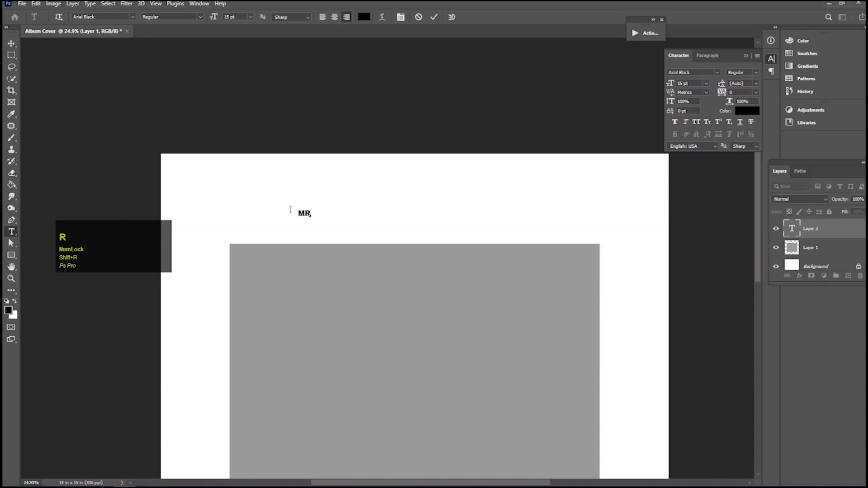
text(&)
Enlarge the "MR &" text to about 128 pt and rest it on the left end of the rectangle's top edge
click(16, 44)
key(ctrl+t)
drag(303, 218, 389, 229)
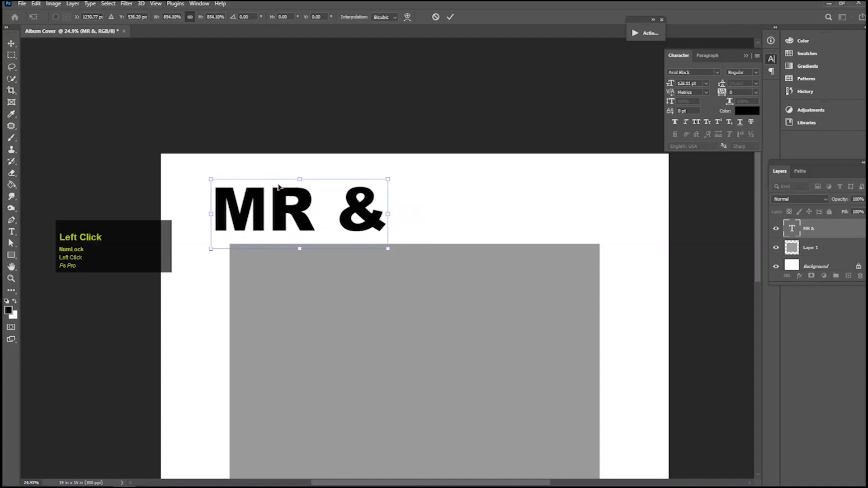
drag(281, 194, 311, 208)
key(shift+Down)
key(shift+Down)
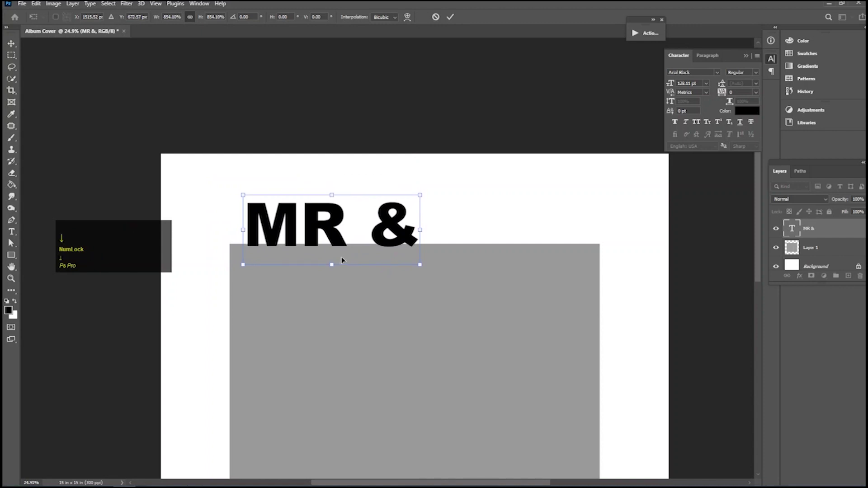
key(Up)
double_click(342, 255)
Duplicate the "MR &" text to the rectangle's lower right corner and change the copy to "MRS"
alt+click(342, 255)
drag(333, 262, 466, 390)
double_click(467, 390)
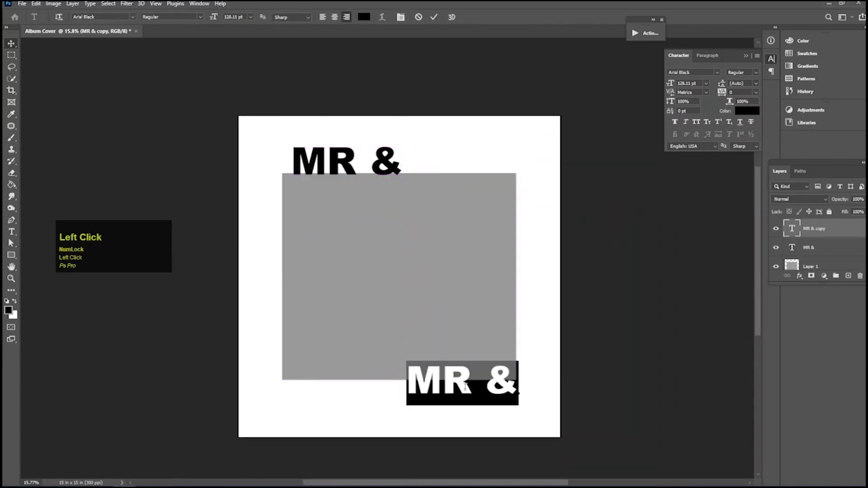
text(MRS)
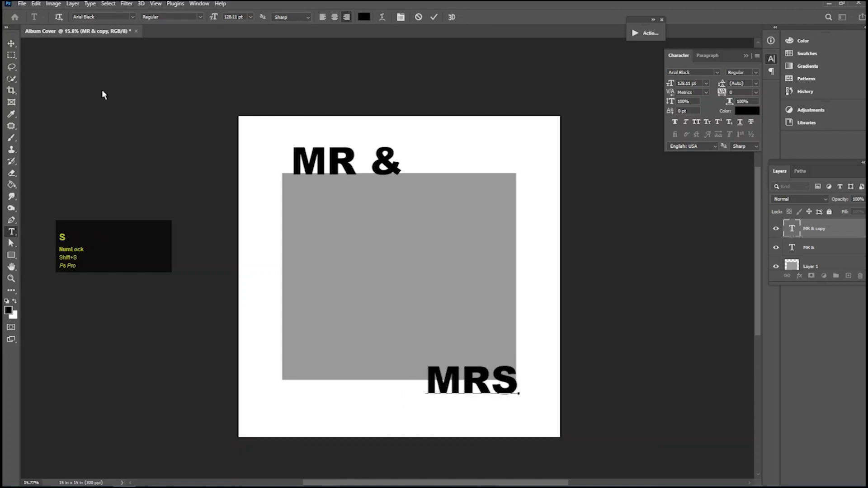
Move the "MRS" text so its top touches the grey rectangle's bottom edge, slightly in from the right corner
click(12, 44)
drag(484, 384, 434, 389)
key(Up)
key(Up)
key(Up)
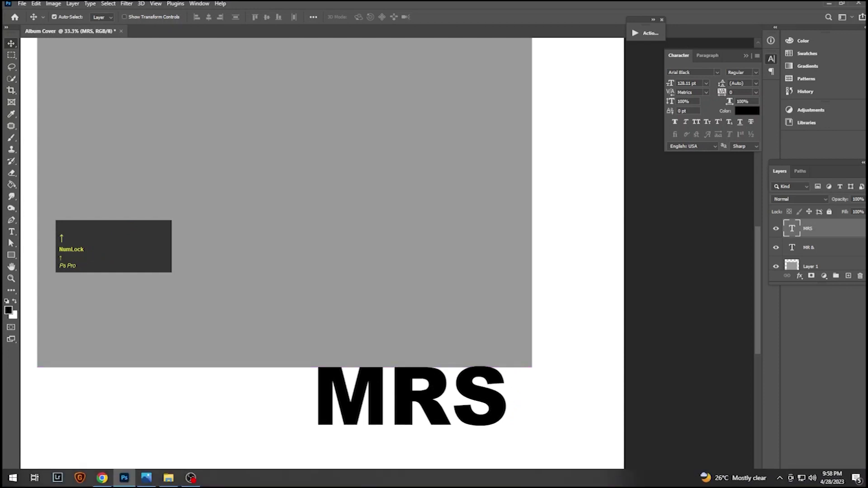
drag(433, 307, 392, 303)
mouse_move(392, 289)
mouse_down()
mouse_move(412, 310)
mouse_move(408, 289)
mouse_up()
Select both texts and the grey rectangle together and nudge them vertically to balance the margins on the canvas
key(ctrl)
drag(292, 169, 470, 384)
key(Down)
key(Down)
key(Down)
key(Down)
key(Down)
key(Down)
key(Down)
key(Down)
key(Down)
key(Down)
key(Down)
key(Down)
key(Up)
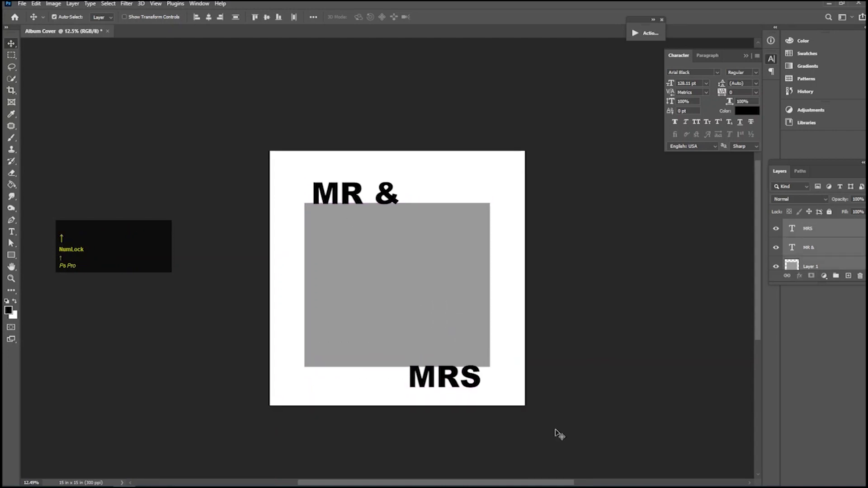
key(Up)
key(Up)
key(Up)
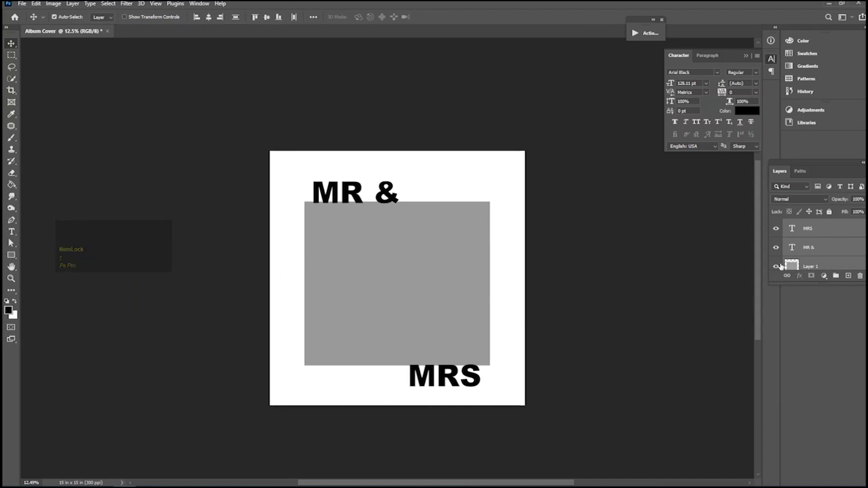
Merge the "MR &", "MRS" and grey rectangle layers into one layer
click(805, 230)
scroll(806, 233, down, 1)
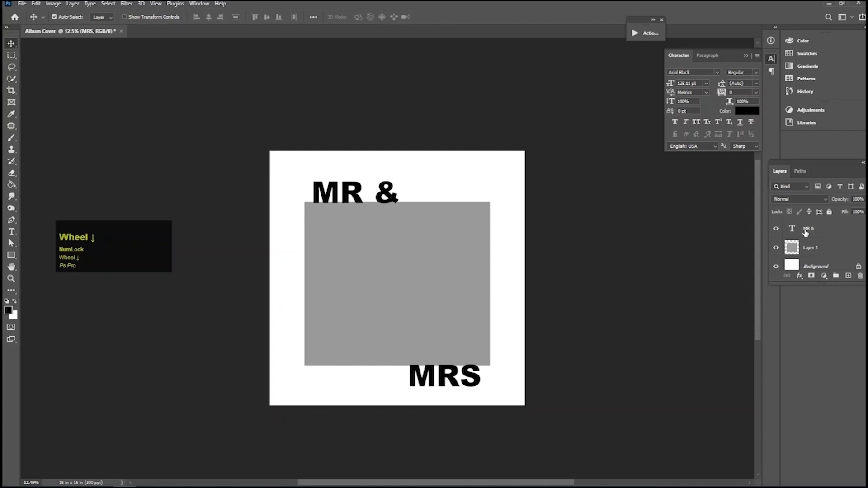
click(827, 234)
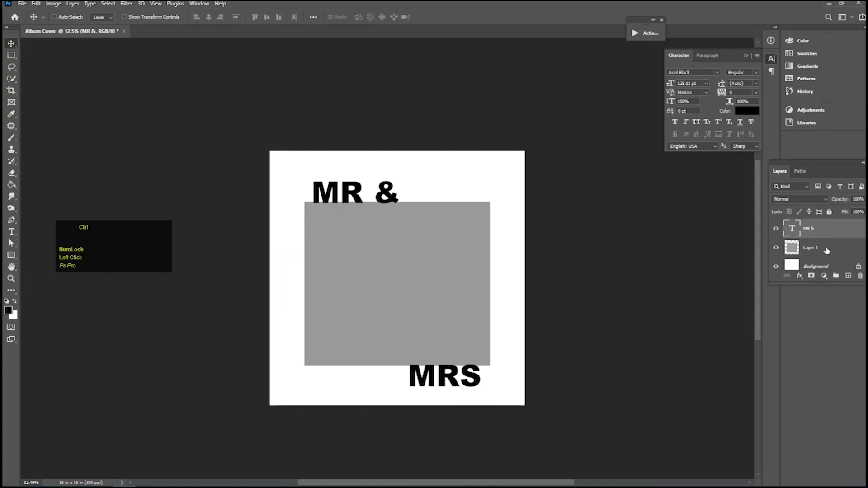
ctrl+click(828, 250)
scroll(827, 263, down, 1)
scroll(828, 259, up, 2)
ctrl+click(831, 232)
scroll(836, 240, down, 1)
right_click(841, 249)
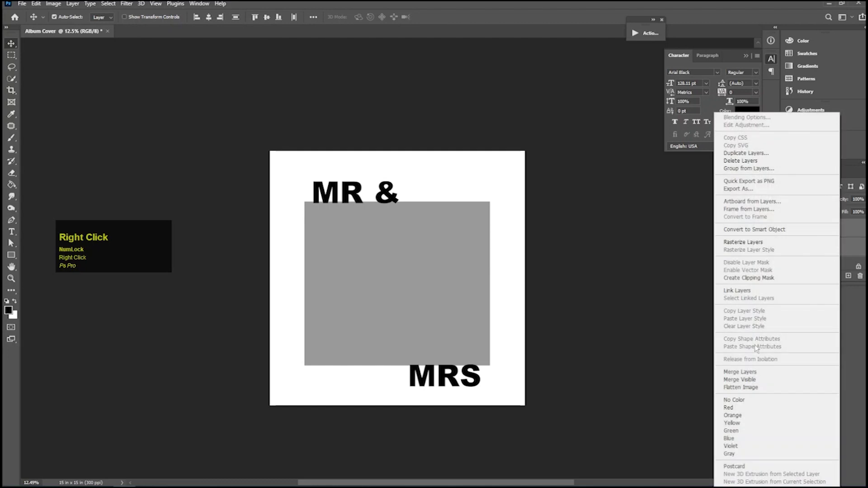
click(738, 372)
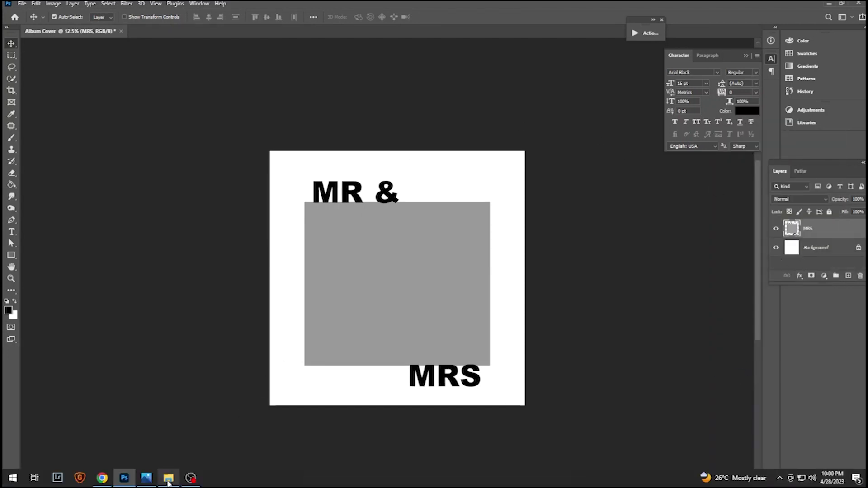
Open the wedding couple photo from File Explorer and copy it into the Album Cover document
click(169, 478)
drag(217, 181, 355, 35)
drag(309, 107, 421, 264)
Flip the wedding photo horizontally and clip it to the merged text and rectangle layer
key(ctrl)
key(ctrl+t)
right_click(398, 251)
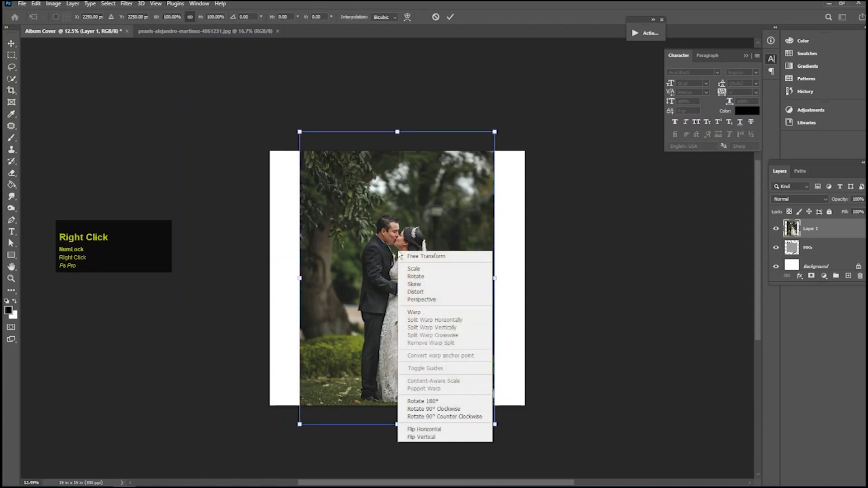
click(421, 425)
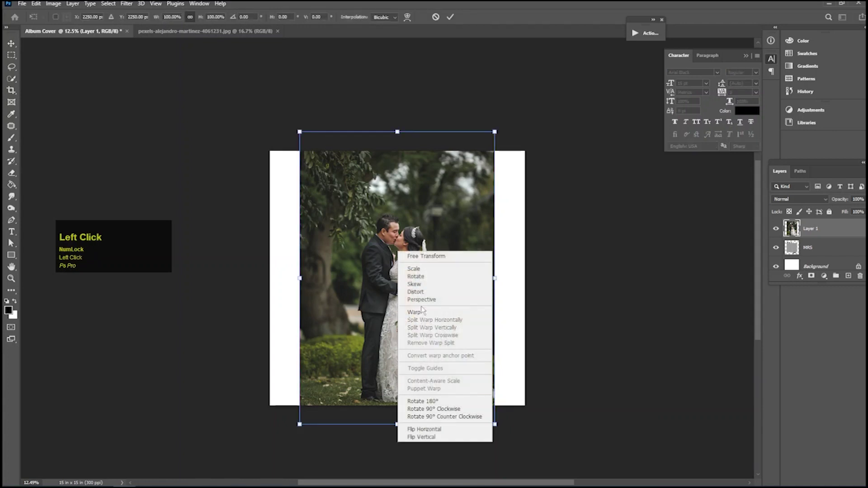
click(424, 429)
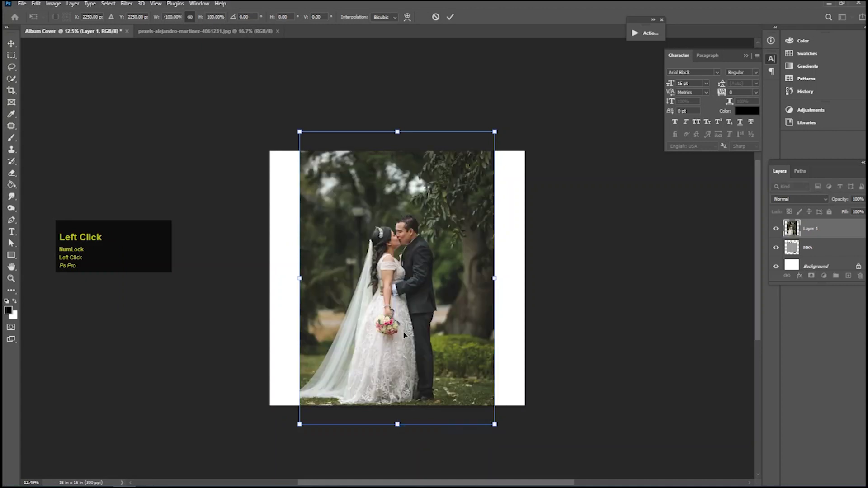
click(763, 285)
right_click(831, 232)
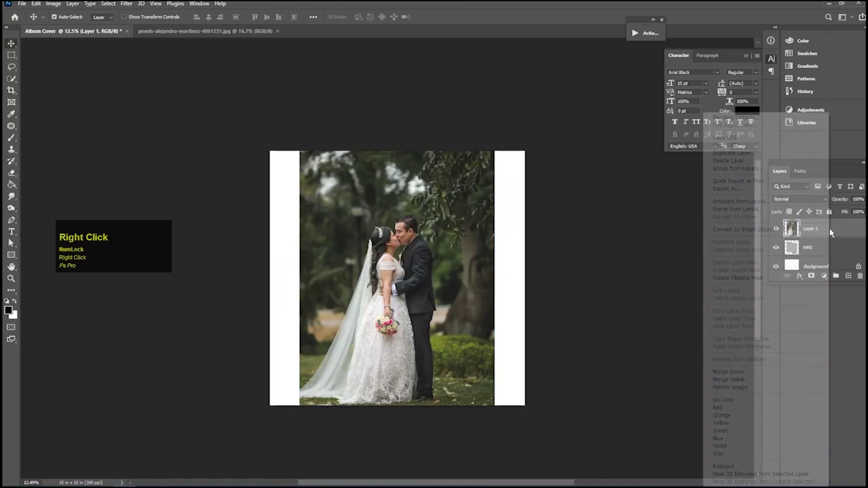
click(738, 277)
Enlarge the clipped photo and position it so the kissing couple fills the frame from the waist up
key(ctrl)
key(ctrl+t)
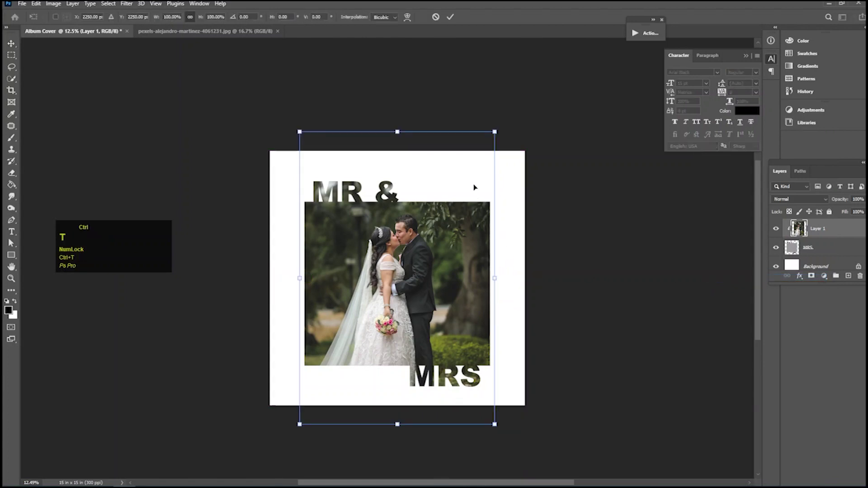
drag(495, 132, 650, 107)
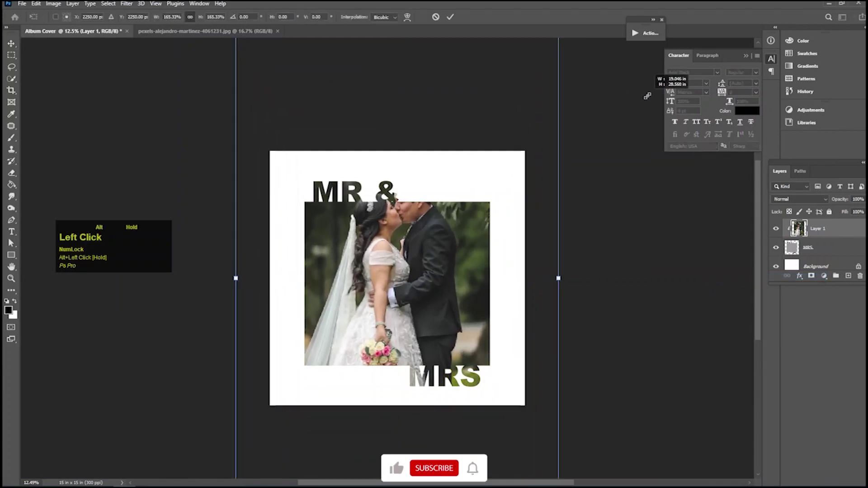
drag(491, 224, 485, 248)
drag(501, 143, 501, 173)
drag(551, 91, 593, 77)
mouse_move(440, 256)
mouse_down()
mouse_move(410, 250)
mouse_move(435, 259)
mouse_move(428, 253)
mouse_up()
Merge the clipped photo into the frame layer and nudge the merged artwork upward
key(ctrl)
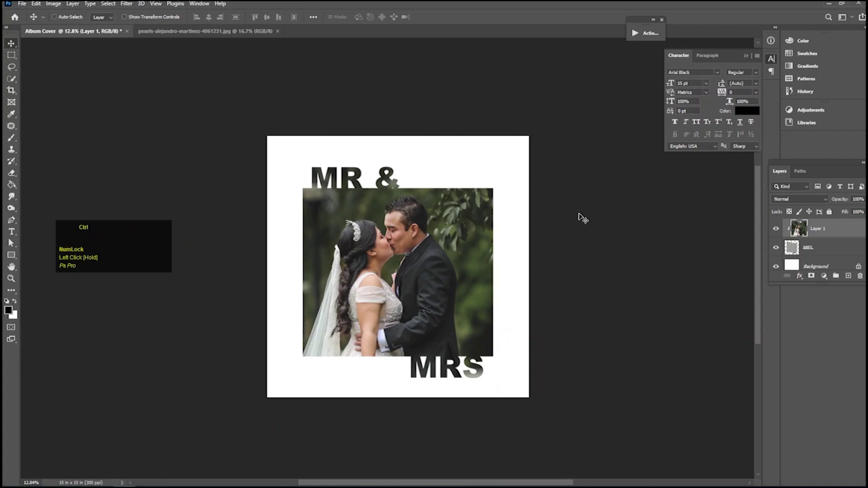
key(ctrl+e)
drag(304, 157, 479, 364)
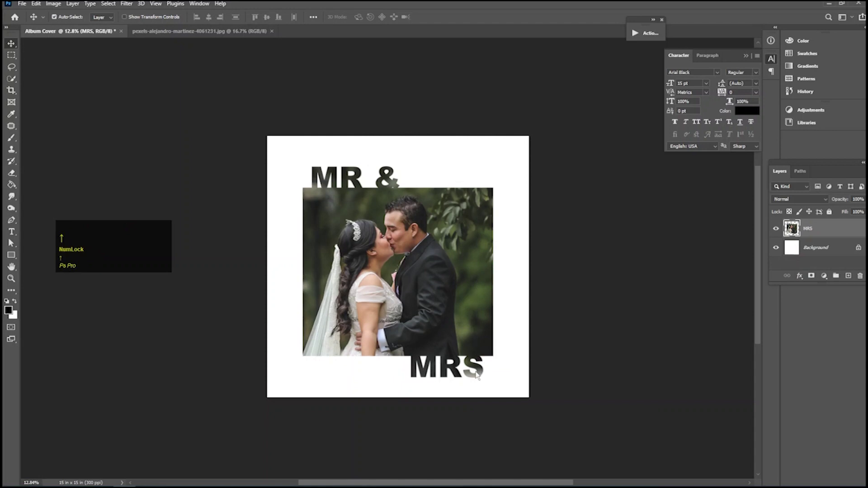
key(shift+Up)
key(shift+Up)
key(shift+Up)
key(shift+Up)
key(shift+Up)
key(shift+Up)
key(shift+Up)
key(shift+Up)
key(shift+Up)
key(shift+Up)
click(556, 255)
Add a text line with the couple's first names joined by "&" in the white space below the photo, beside "MRS"
drag(460, 165, 489, 176)
drag(383, 288, 478, 142)
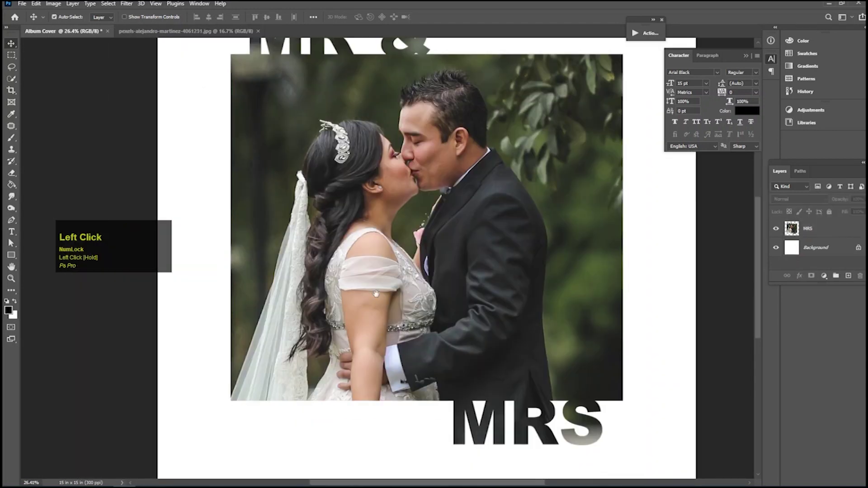
scroll(376, 260, down, 3)
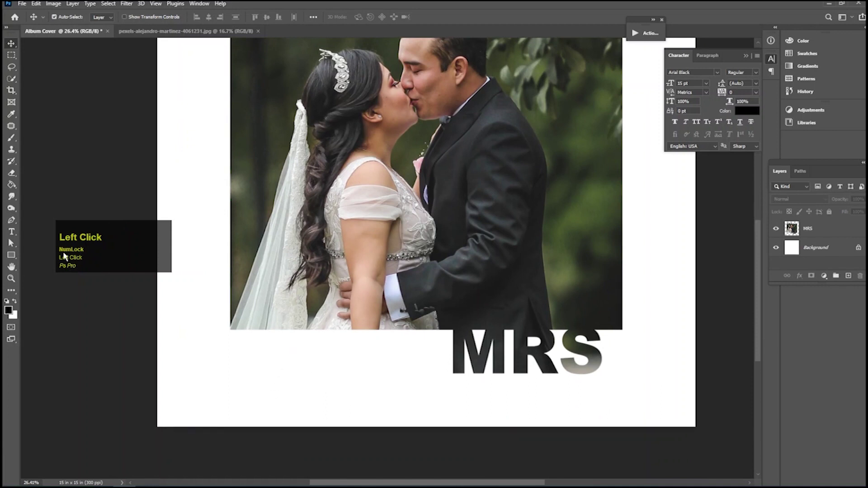
click(12, 232)
click(274, 352)
text(N)
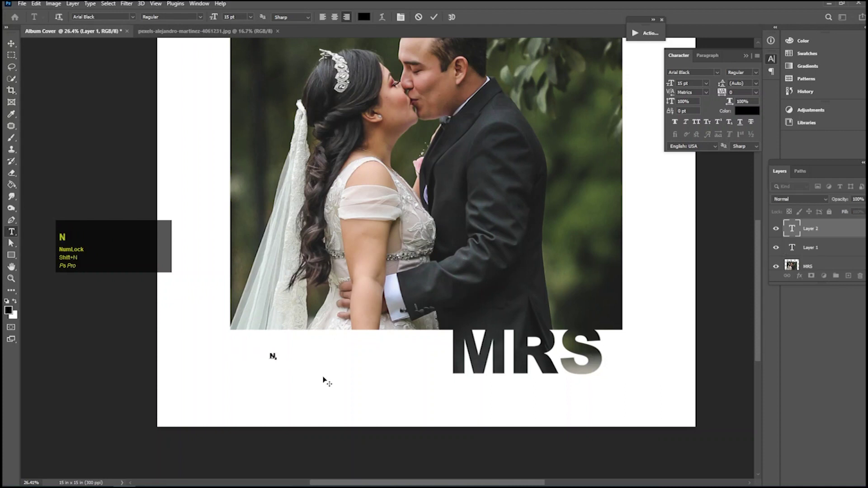
text(aamiya & )
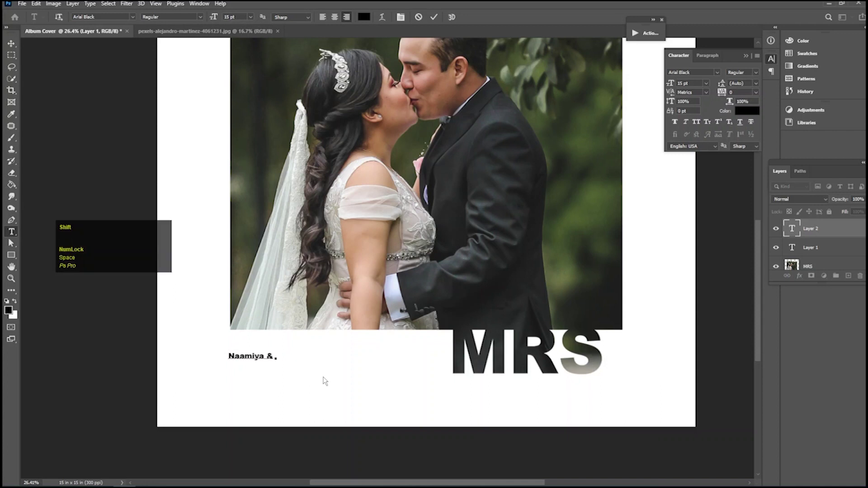
text(Ash)
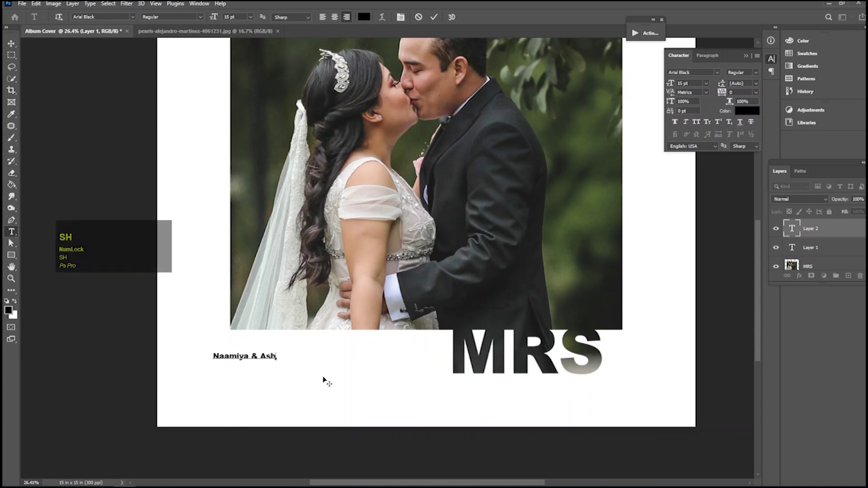
text(e)
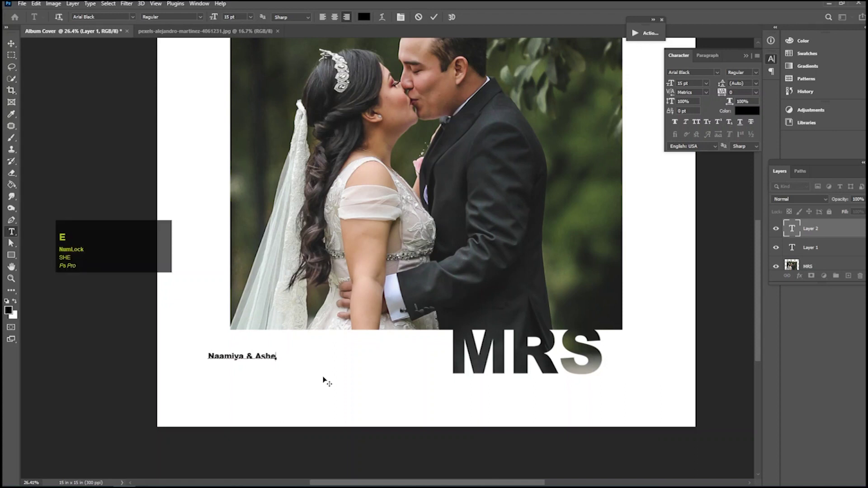
text(lk)
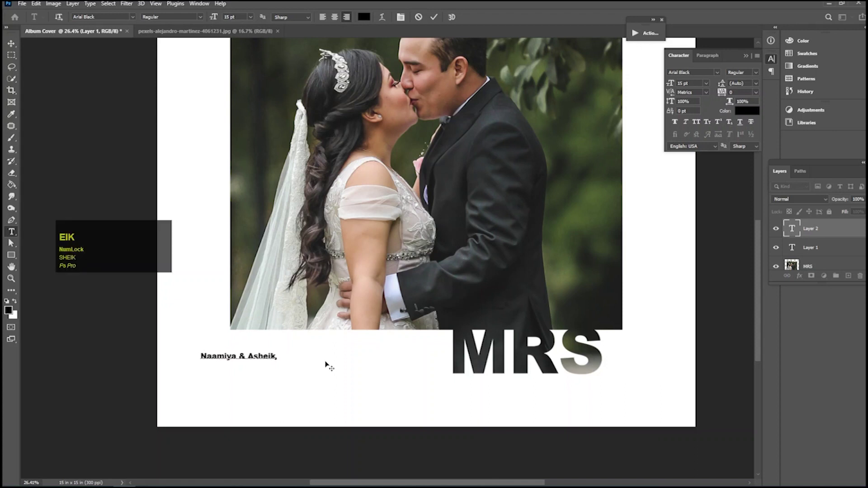
click(11, 43)
drag(242, 357, 316, 350)
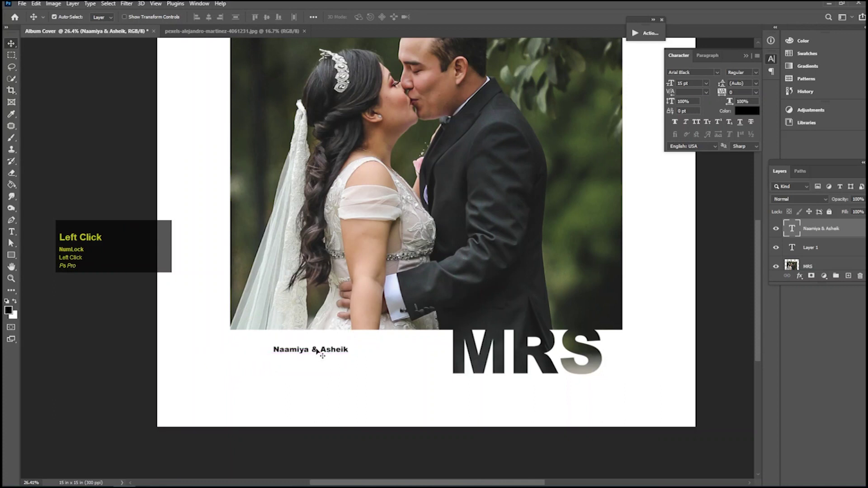
Set the couple's names line in Bettrisia Script and enlarge it proportionally to about 3.47 in wide
double_click(317, 351)
click(133, 17)
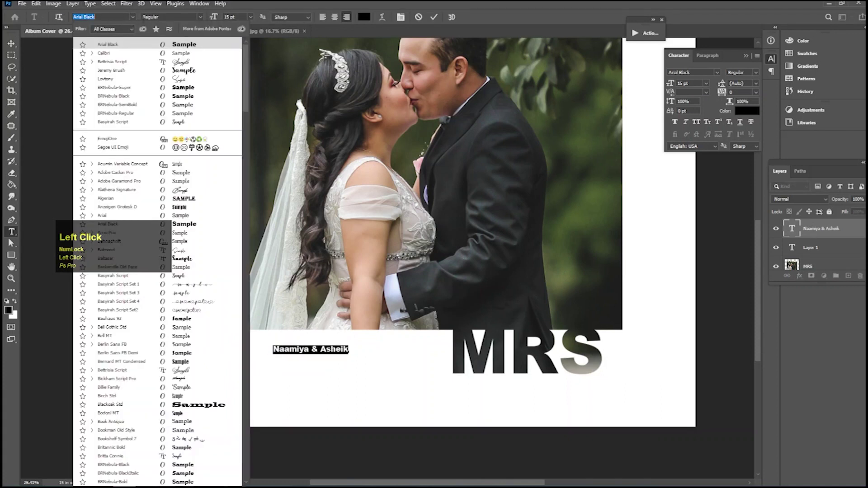
click(186, 62)
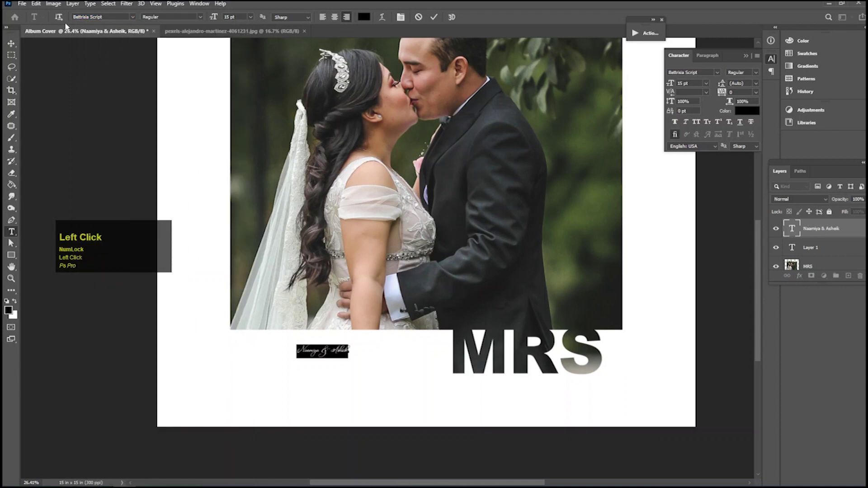
click(15, 43)
key(ctrl+t)
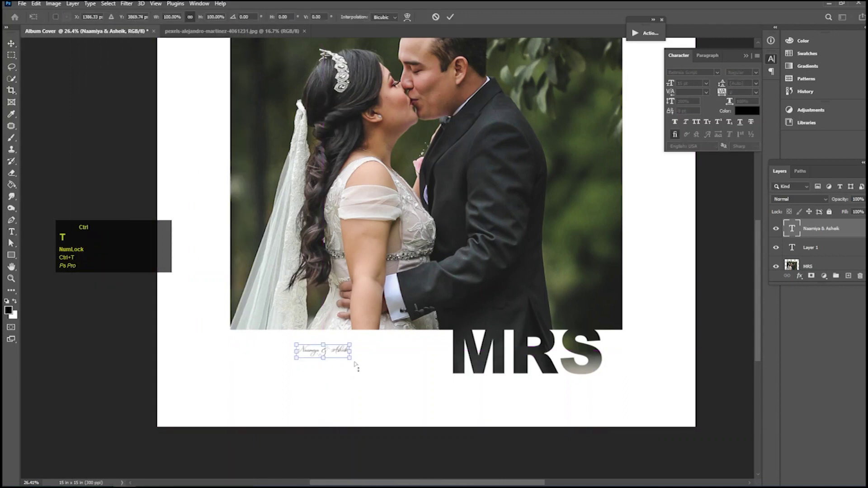
drag(350, 344, 399, 325)
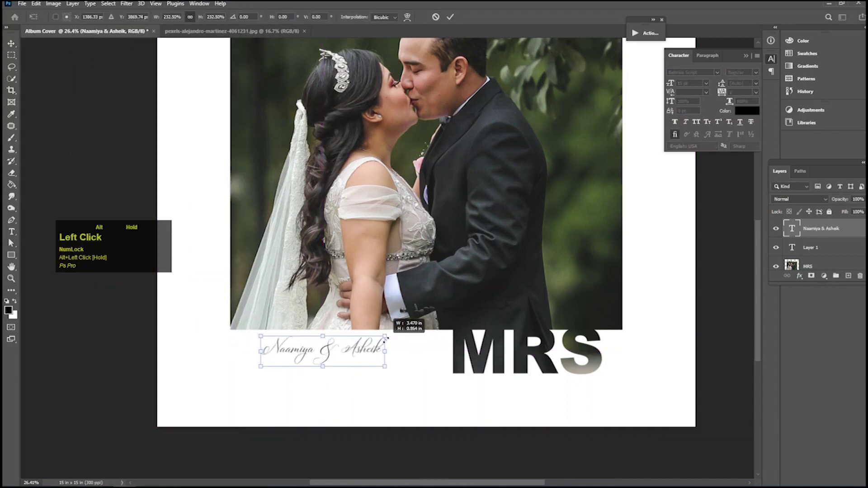
Duplicate the names line just below itself, set the copy in BRNebula-Regular and change its text to "25th Dec 2022"
drag(355, 346, 369, 383)
key(Return)
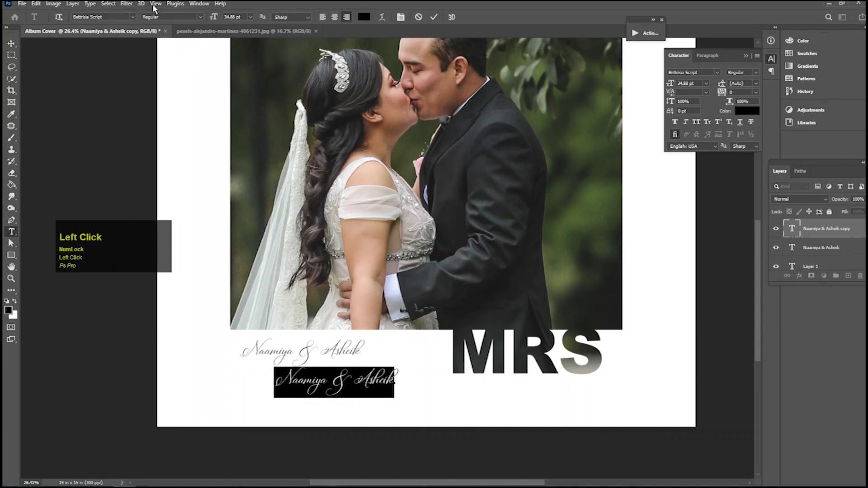
click(132, 17)
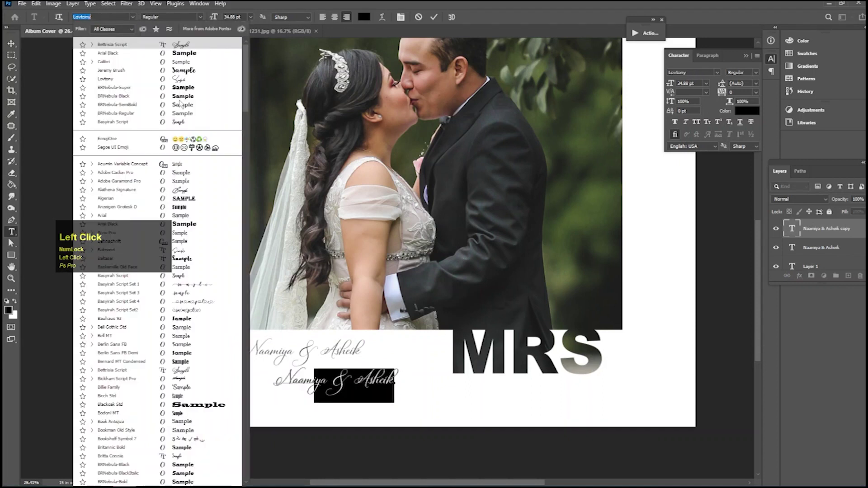
click(187, 113)
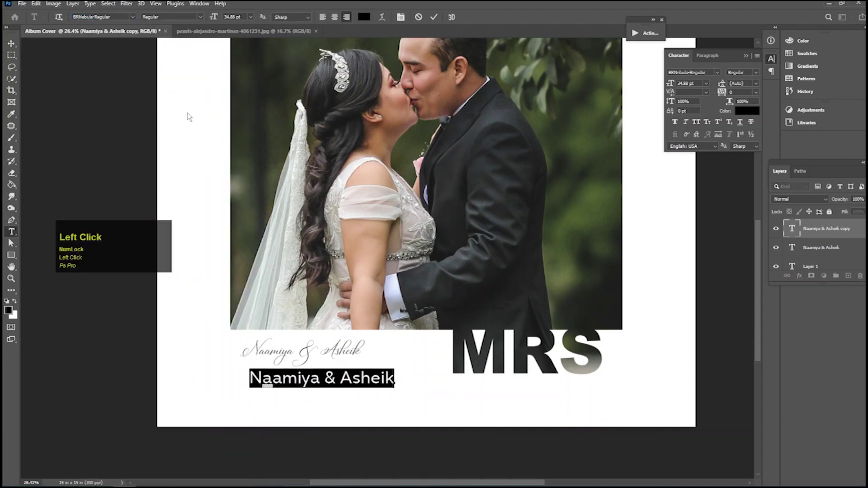
text(25th)
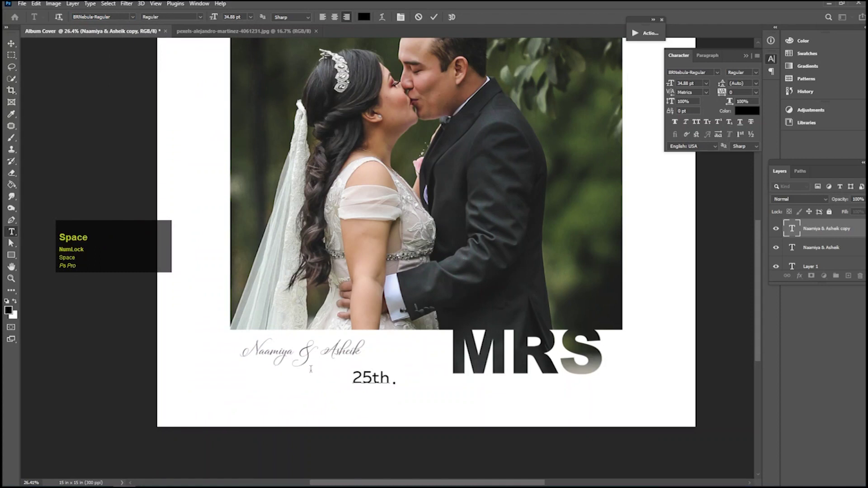
text( Dec 2022)
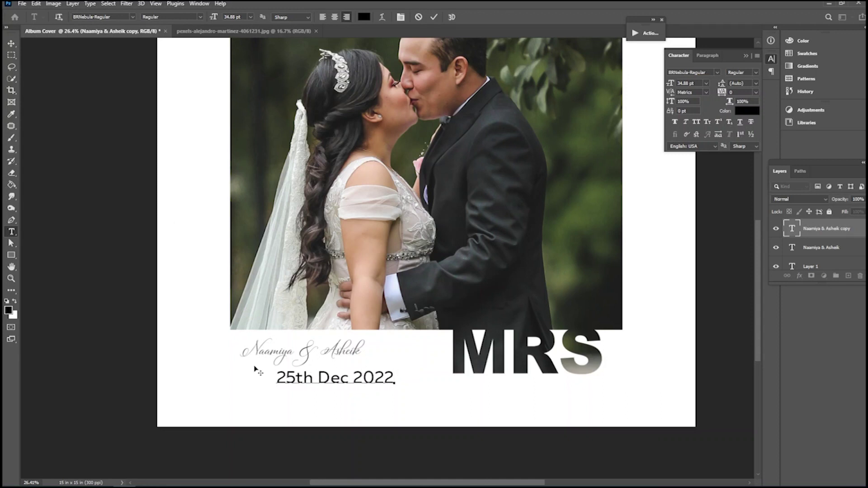
Make the "th" in the date superscript and scale the date line down to about 23.6 pt
drag(295, 376, 314, 377)
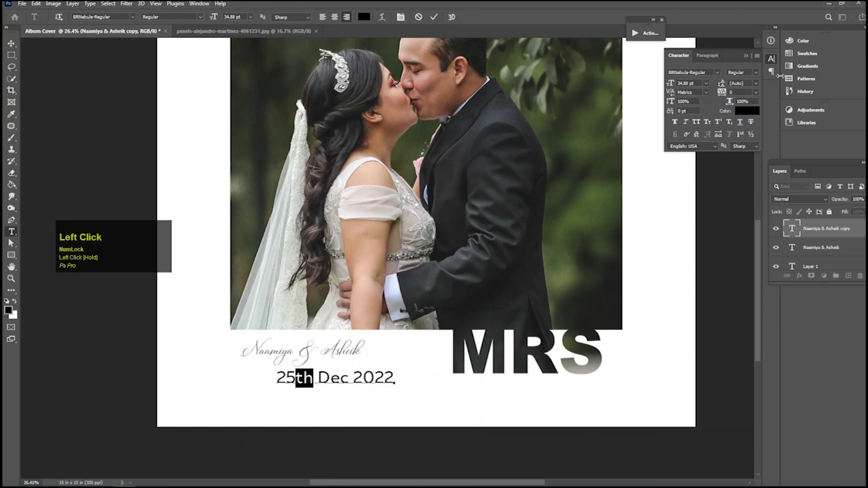
click(720, 123)
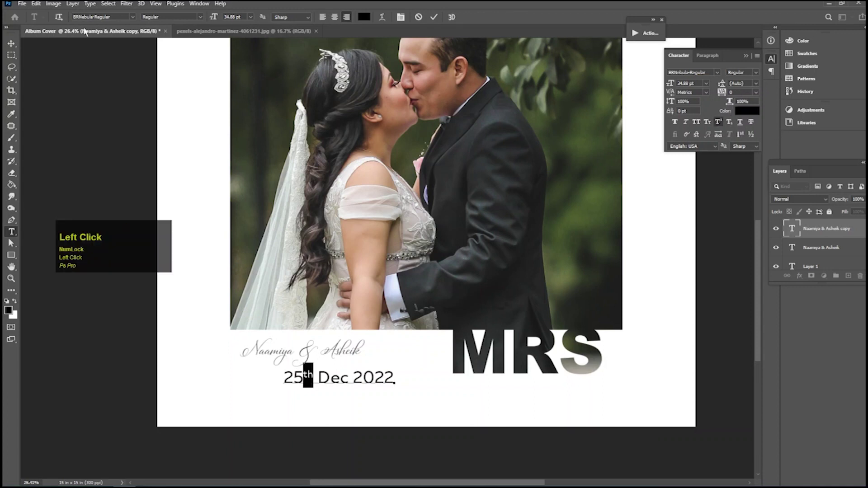
click(12, 44)
key(ctrl+t)
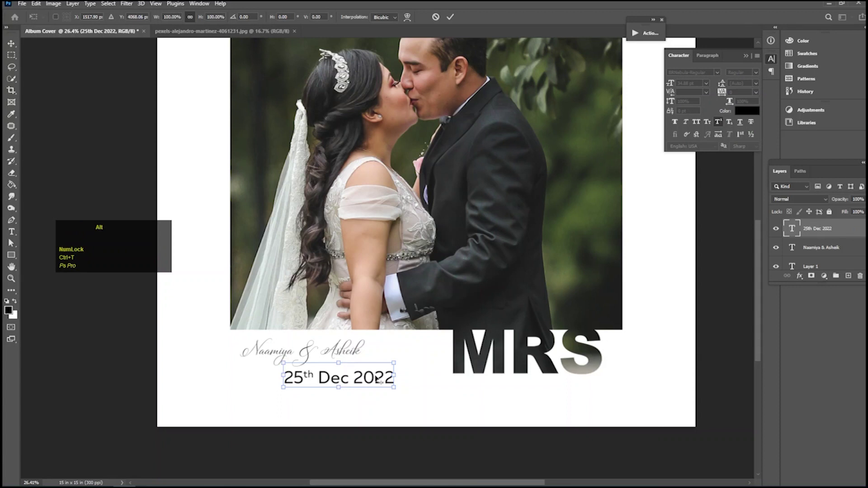
drag(389, 366, 375, 368)
double_click(374, 367)
Position the date close beneath the second half of the couple's names and fine-tune its placement with small nudges
drag(404, 302, 358, 312)
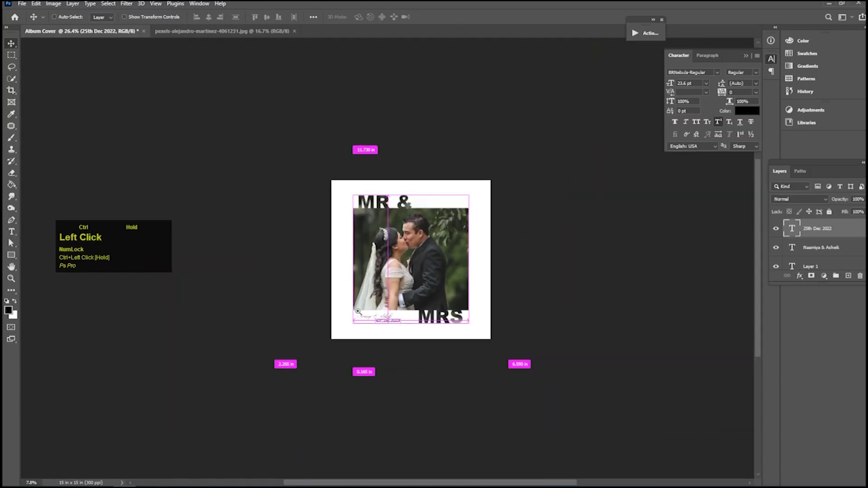
drag(437, 242, 467, 242)
drag(323, 388, 346, 347)
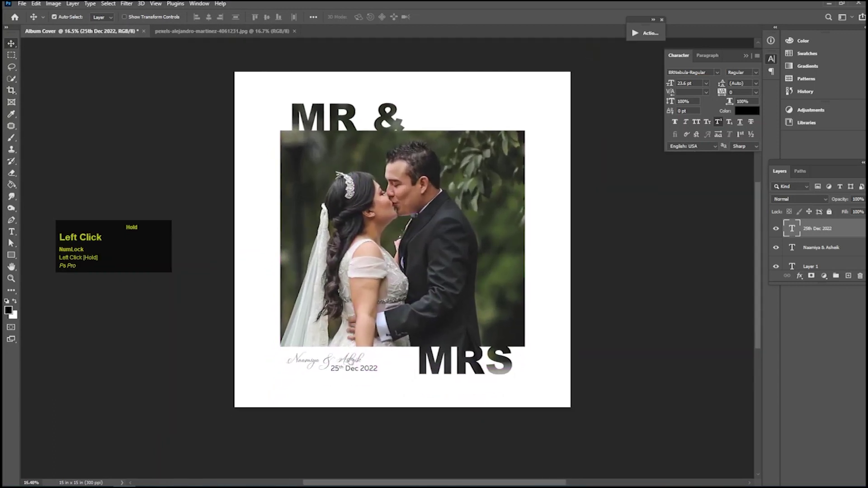
key(Down)
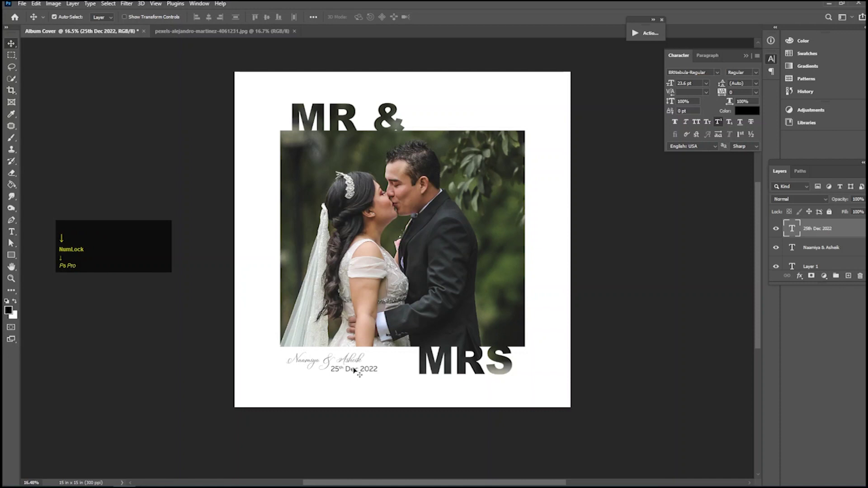
drag(356, 371, 345, 373)
key(Down)
key(Down)
key(Right)
key(Right)
key(Right)
key(Right)
key(Right)
key(Right)
key(Right)
key(Right)
key(Right)
key(Right)
key(Right)
key(Right)
key(Right)
key(Right)
key(Right)
key(Up)
key(Up)
key(Up)
key(Down)
key(Down)
Add a 48 pt placeholder text line in BRNebula-Regular in the white space above the photo, beside "MR &"
drag(390, 279, 350, 316)
click(460, 195)
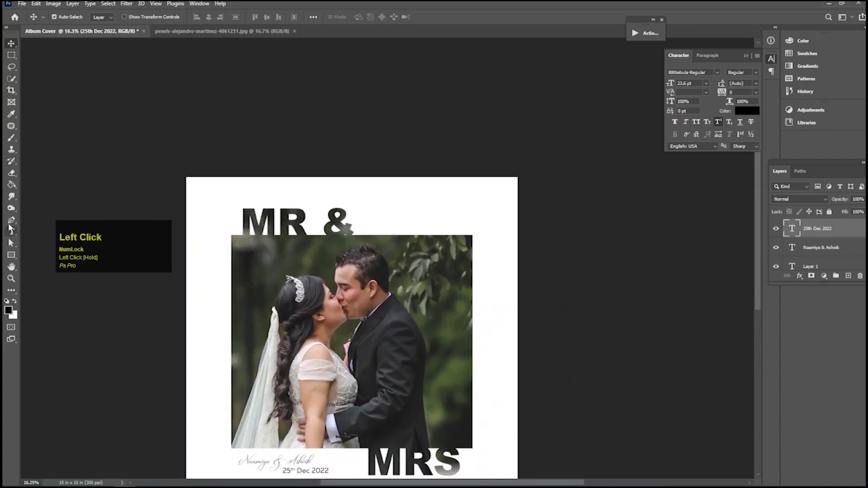
click(11, 230)
ctrl+click(461, 212)
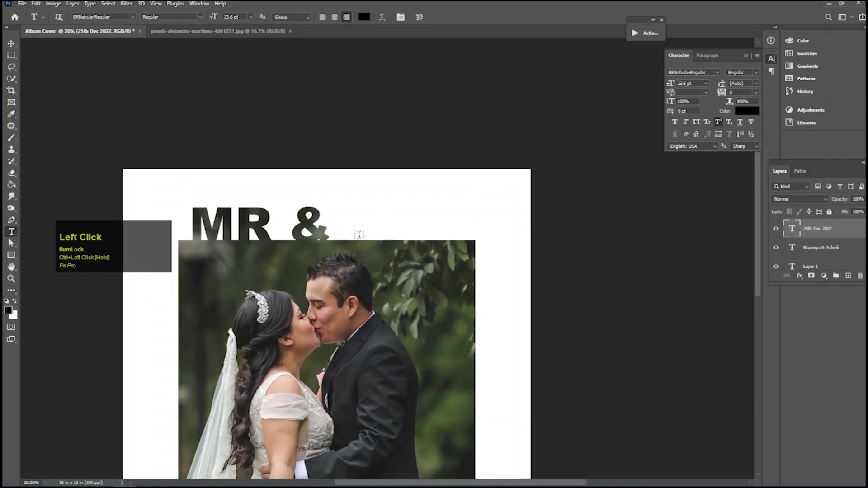
click(387, 216)
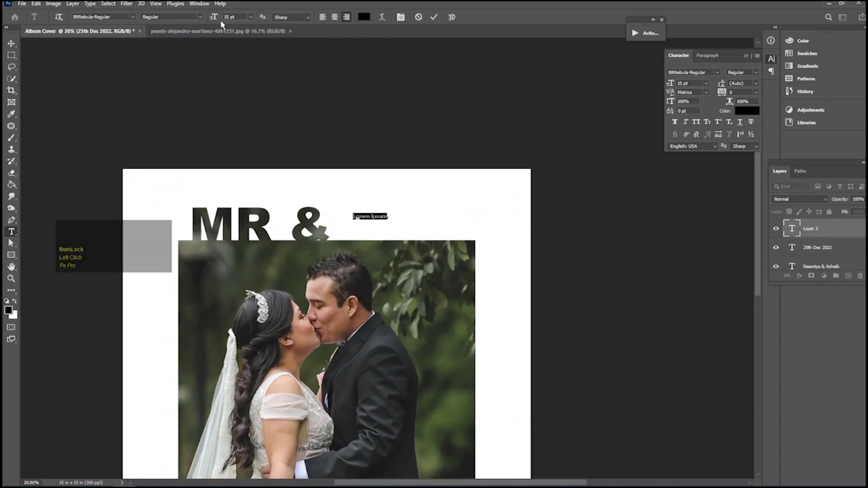
click(251, 17)
click(239, 119)
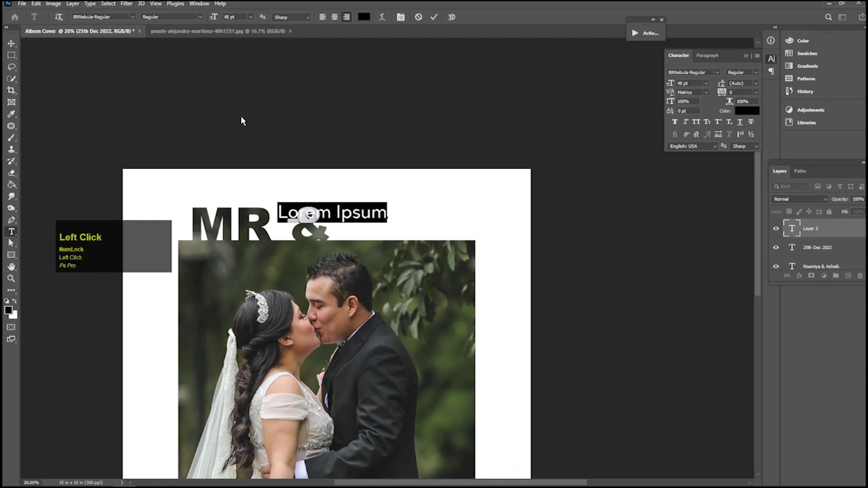
click(11, 43)
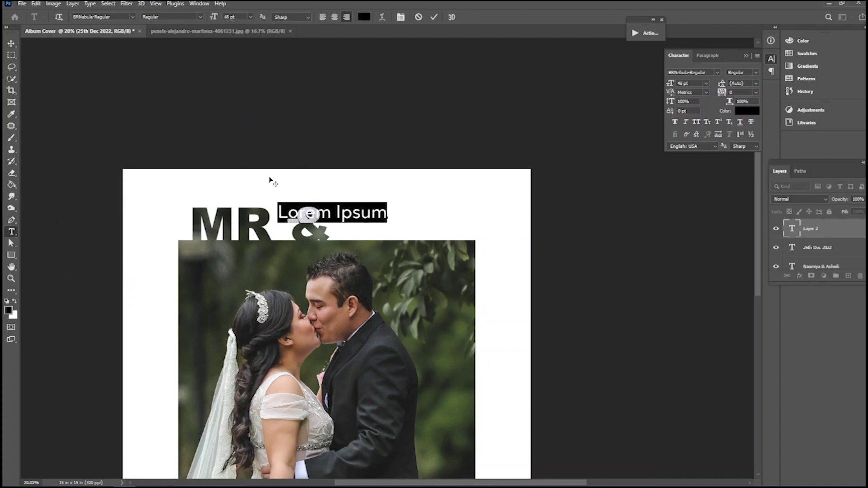
drag(338, 215, 405, 212)
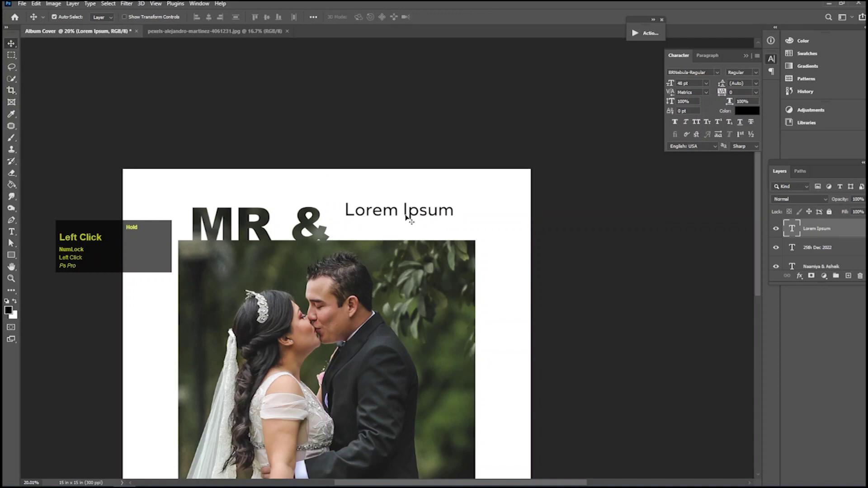
Replace the placeholder text beside "MR &" with "Our Wedding Memories"
double_click(405, 213)
text(Ou)
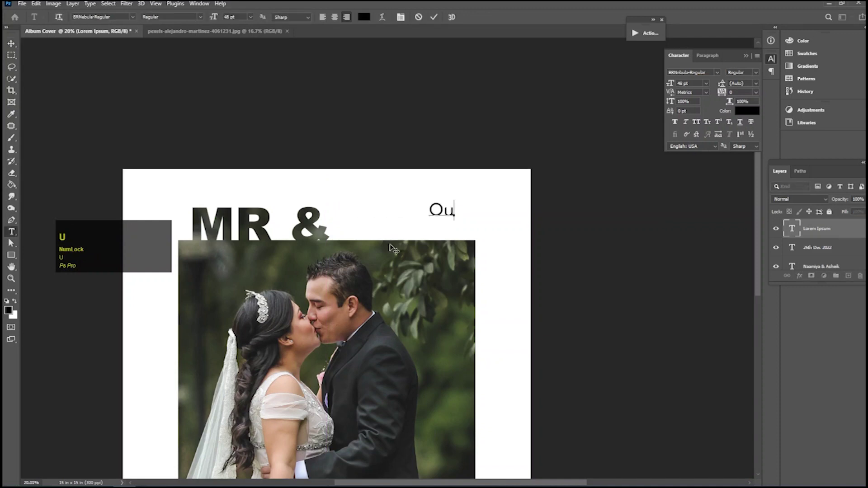
text(e)
key(BackSpace)
text(r )
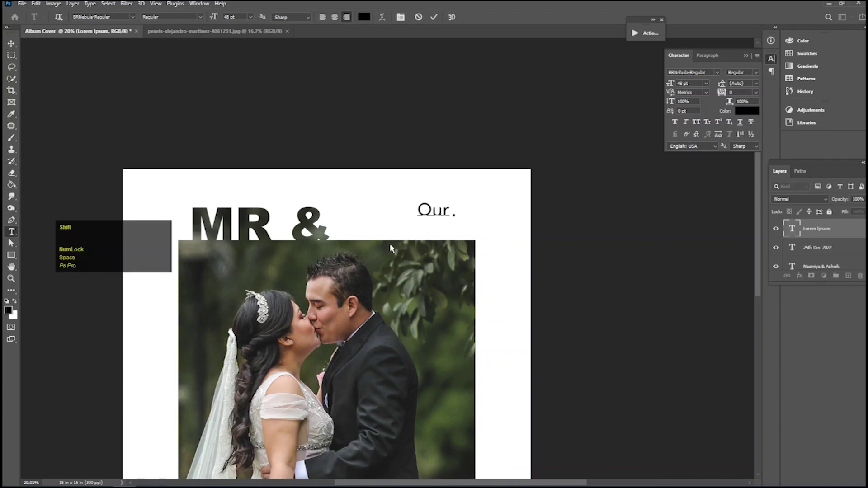
text(Wedding )
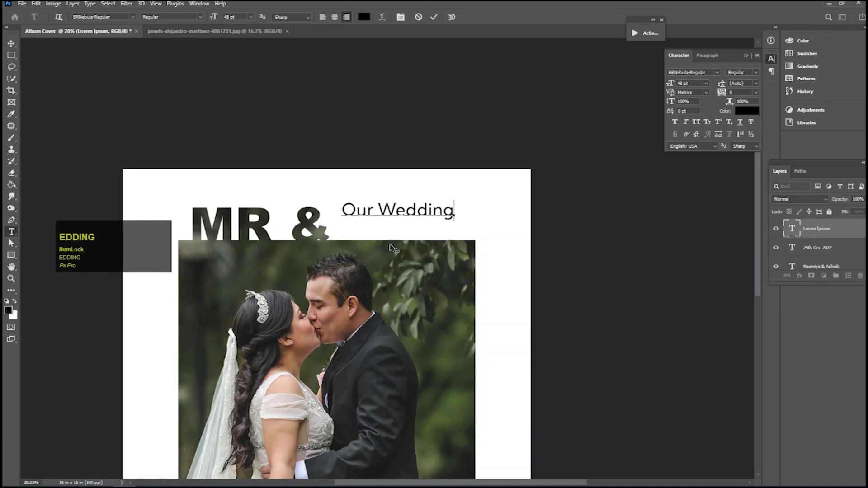
text(Memo)
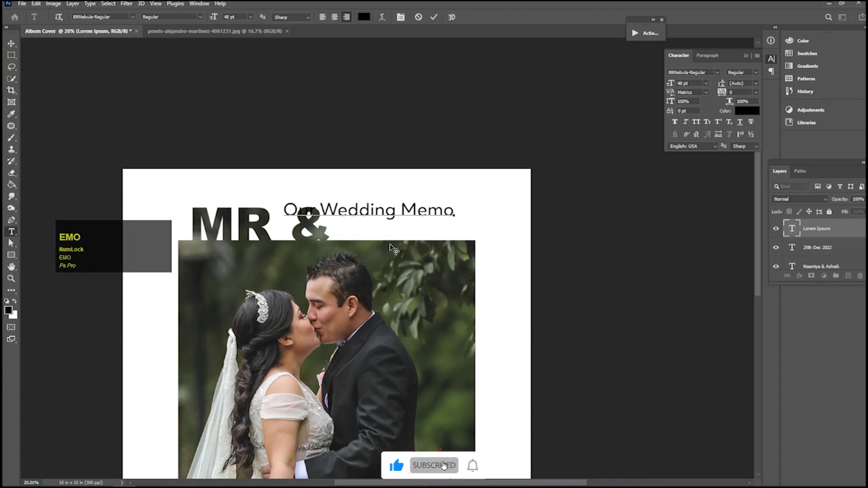
text(ries)
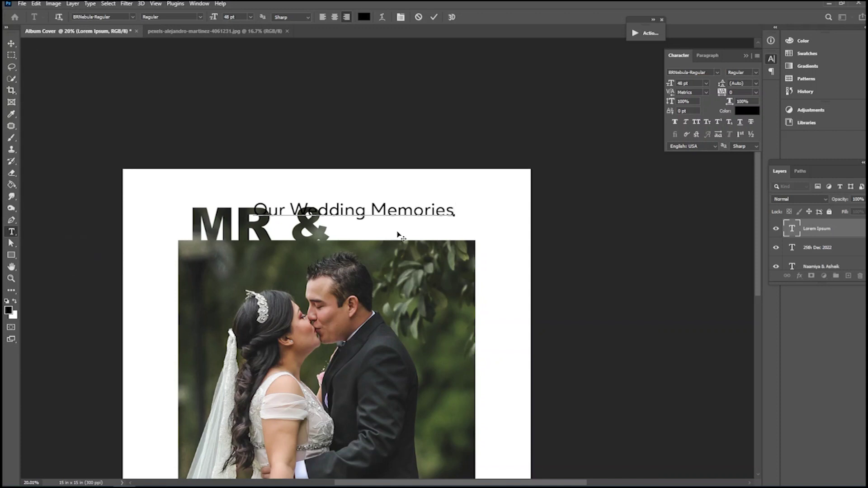
Shrink "Our Wedding Memories" to about 30.62 pt and place it just above the photo, flush with its right edge
drag(455, 210, 231, 211)
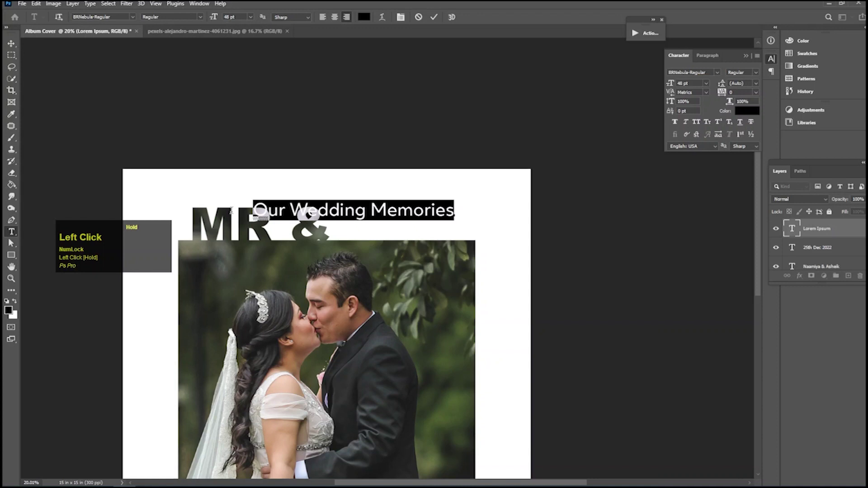
click(11, 43)
drag(373, 215, 425, 223)
key(ctrl+t)
drag(509, 207, 439, 231)
double_click(438, 231)
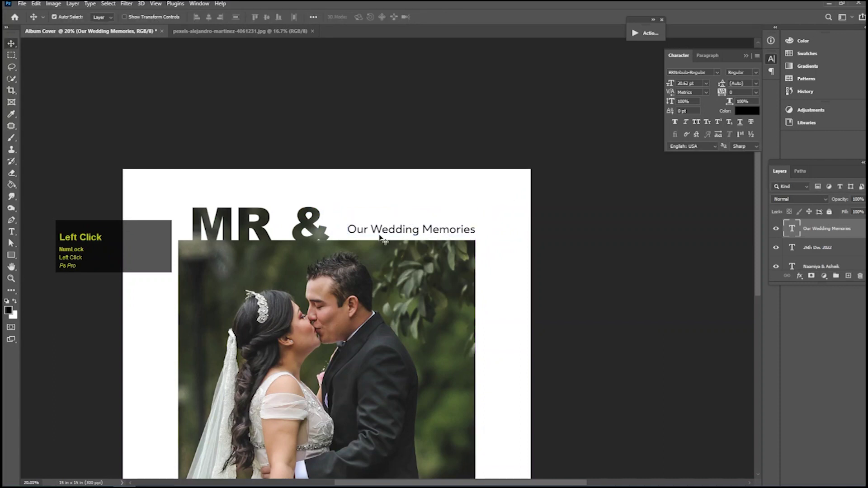
Enlarge only the initial "O" of "Our Wedding Memories" and show the whole cover with the interface panels hidden
double_click(390, 232)
click(352, 231)
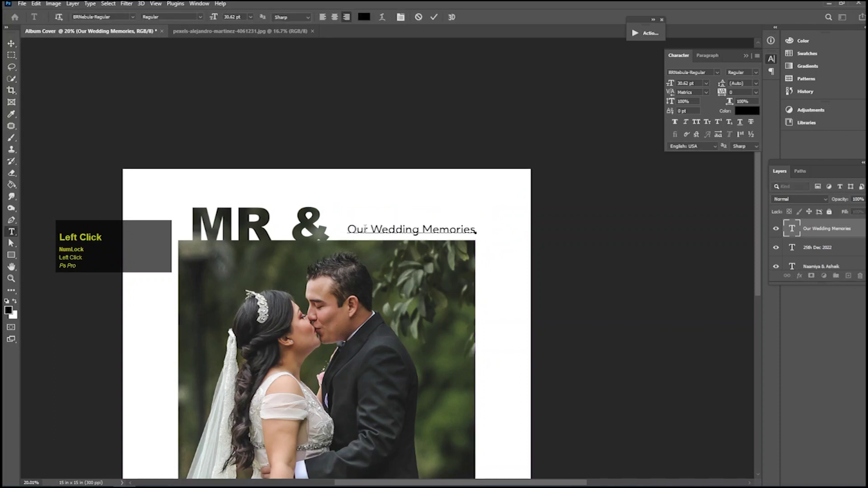
drag(356, 229, 347, 230)
scroll(237, 17, up, 2)
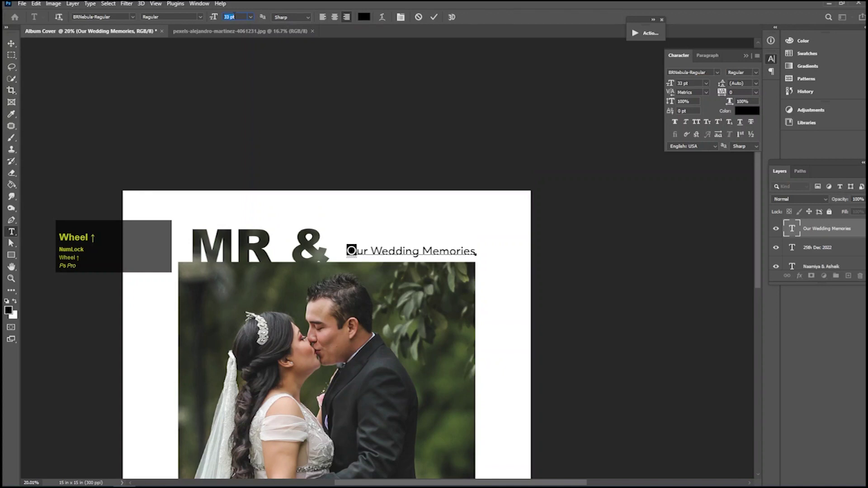
scroll(234, 16, up, 8)
click(10, 44)
drag(409, 254, 348, 275)
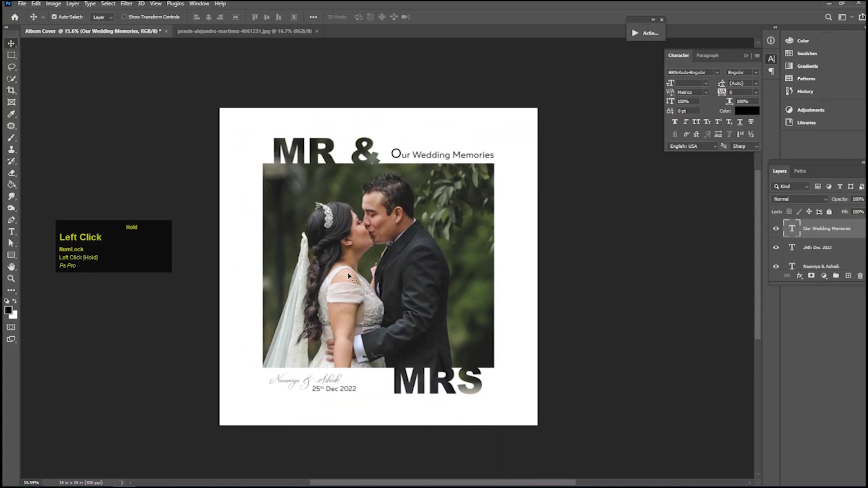
key(Tab)
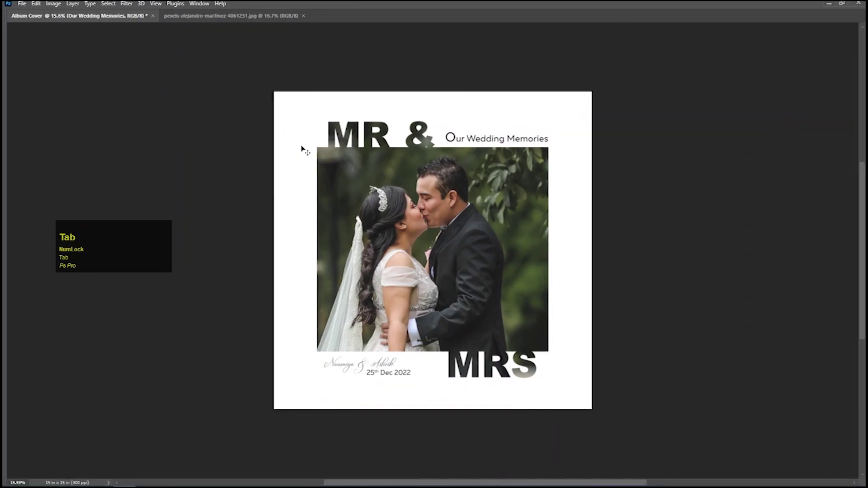